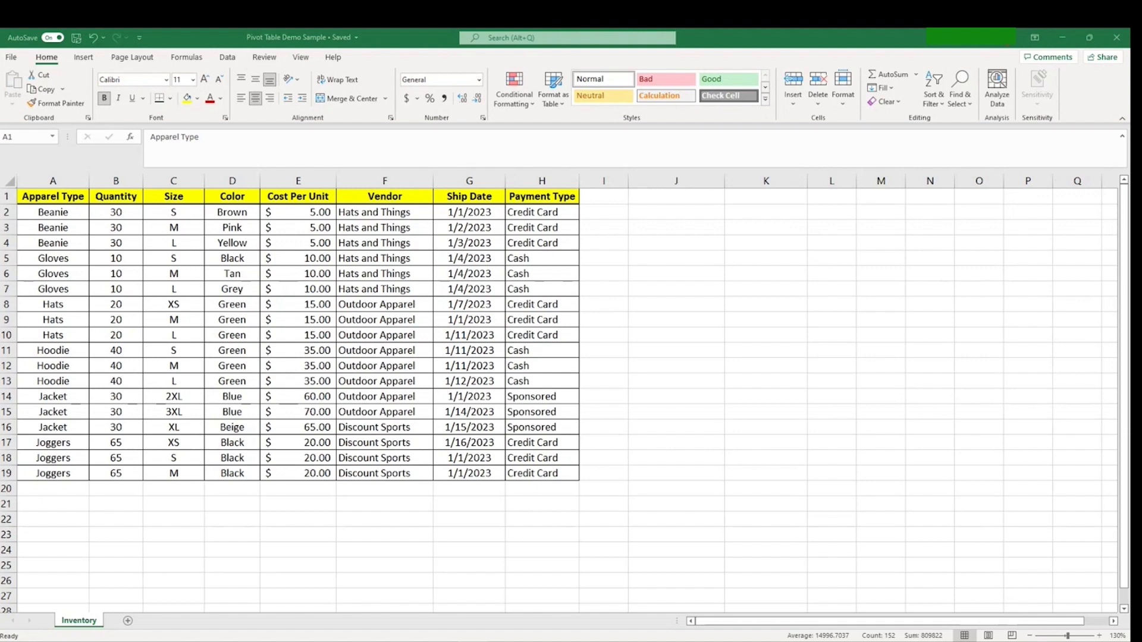
- Select the inventory data range A1:H19, including the header row
left_click(50, 195)
left_click(49, 195)
left_click_drag(50, 195, 517, 473)
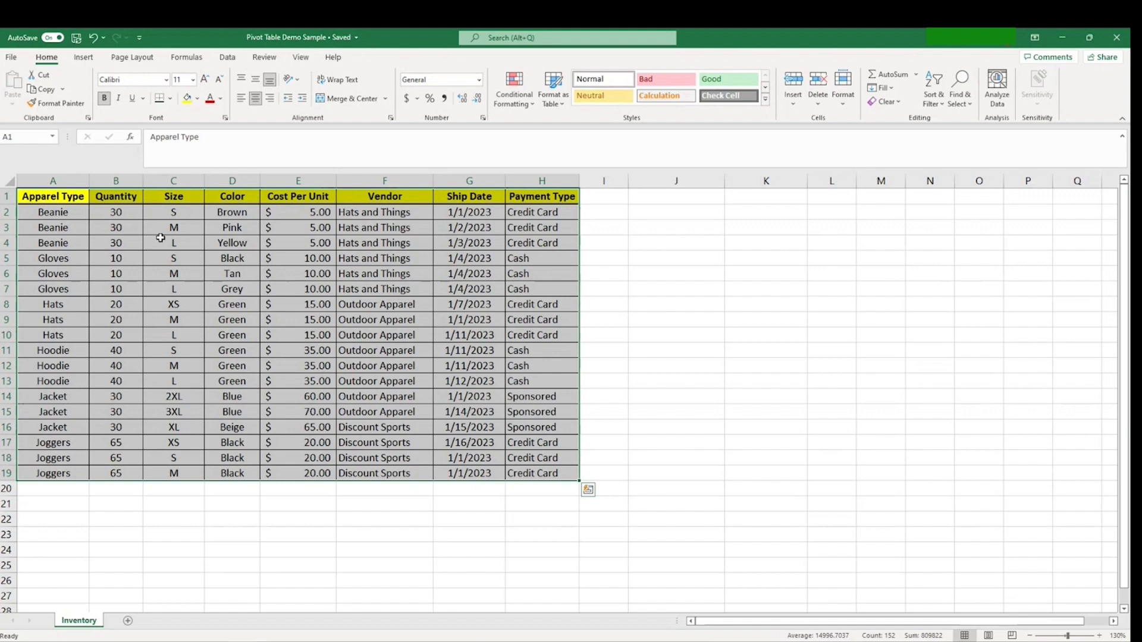
- Insert a PivotTable from range A1:H19 of the Inventory sheet on a new worksheet
left_click(81, 59)
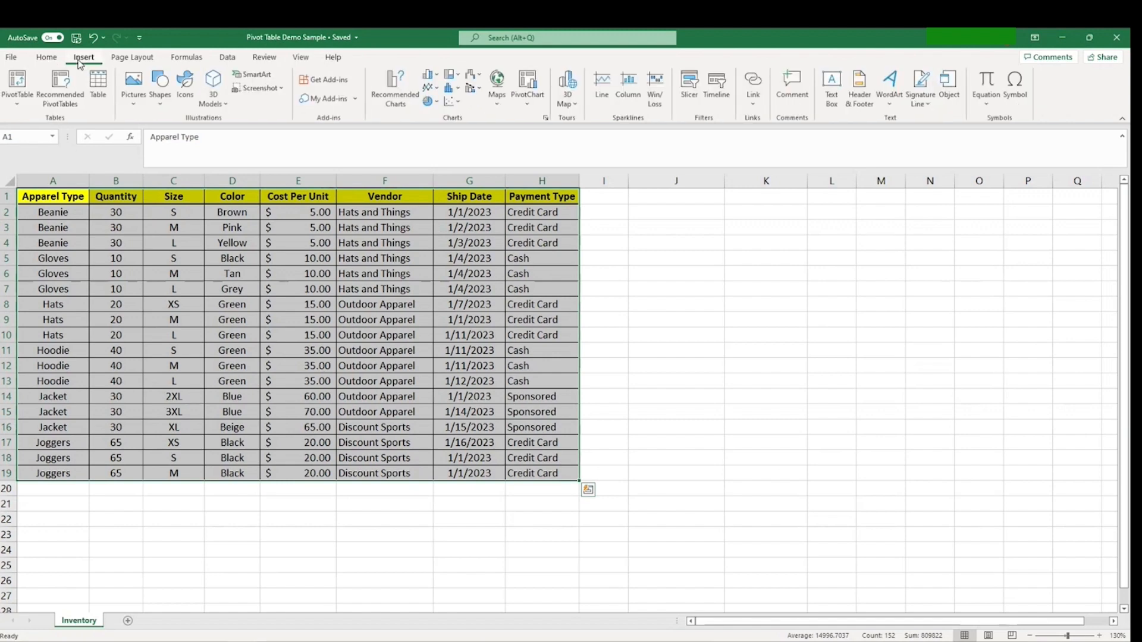
left_click(22, 103)
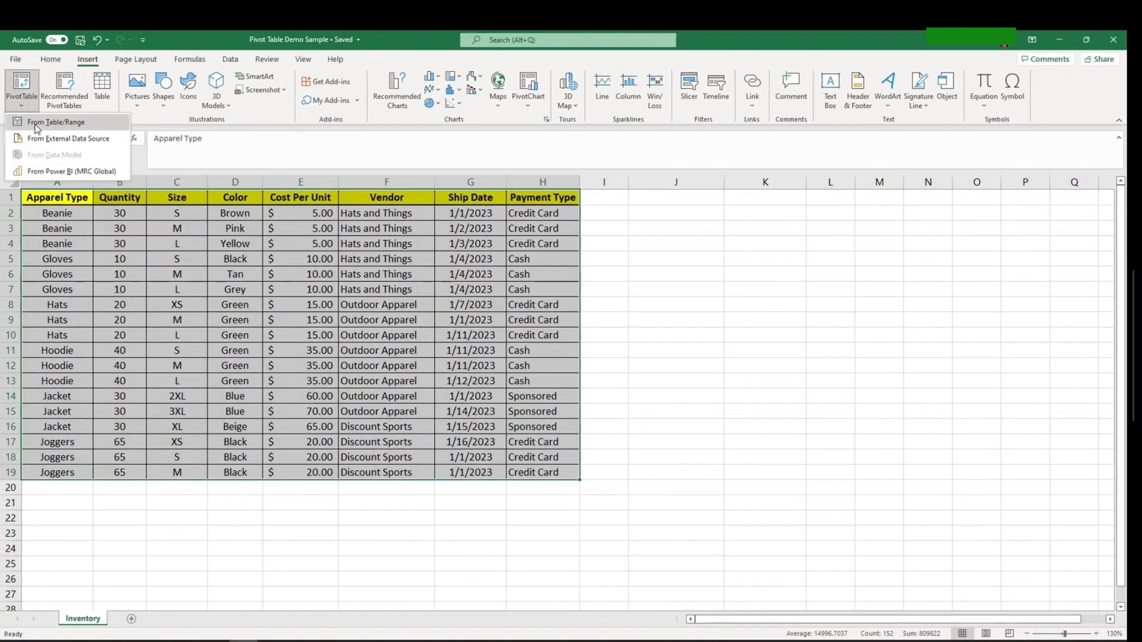
left_click(36, 123)
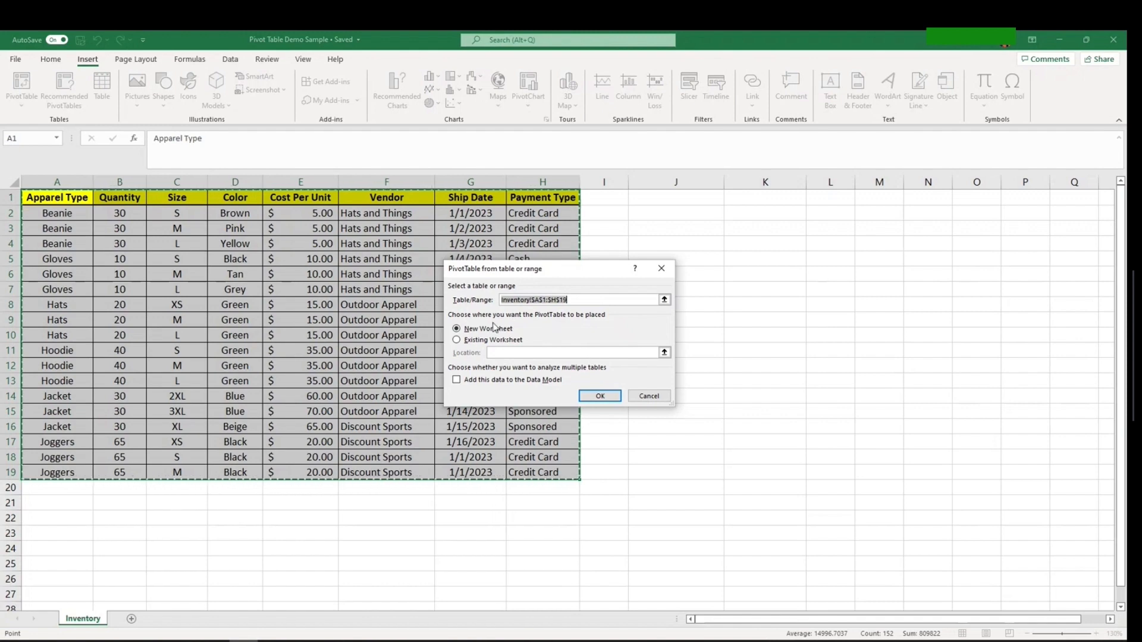
left_click(600, 397)
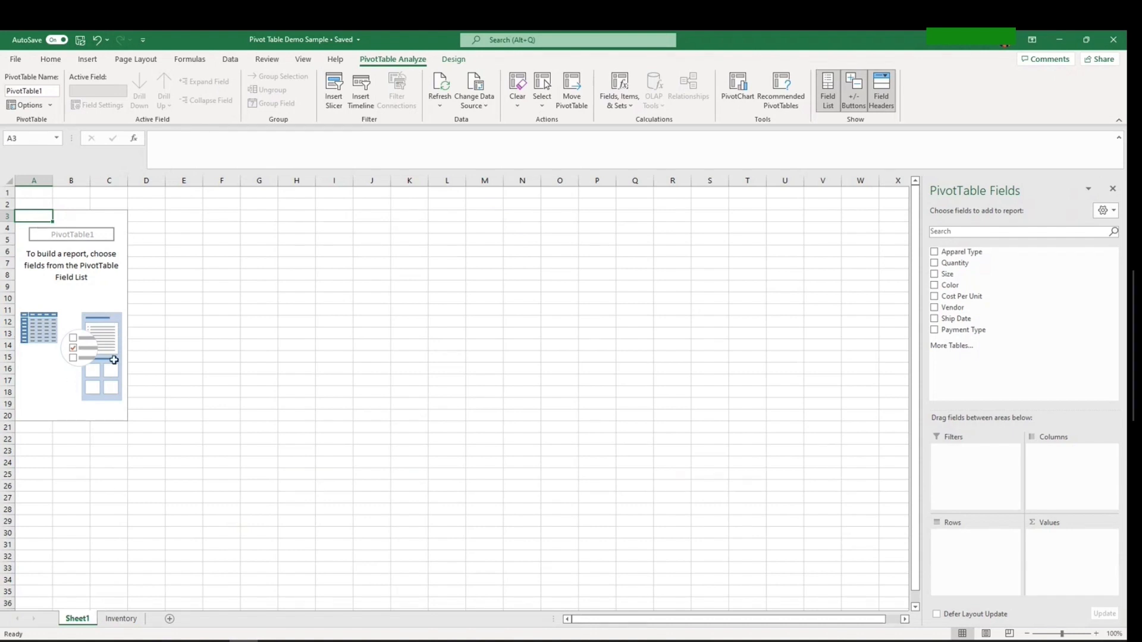
- Delete the worksheet Sheet1 that holds the empty PivotTable
right_click(82, 619)
left_click(119, 476)
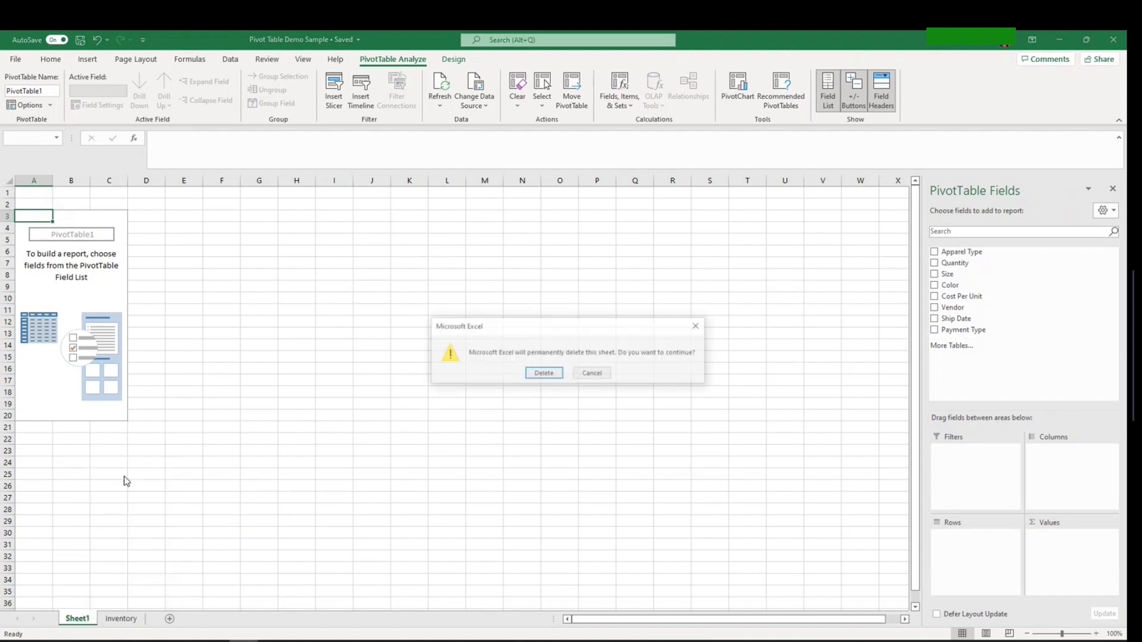
left_click(540, 373)
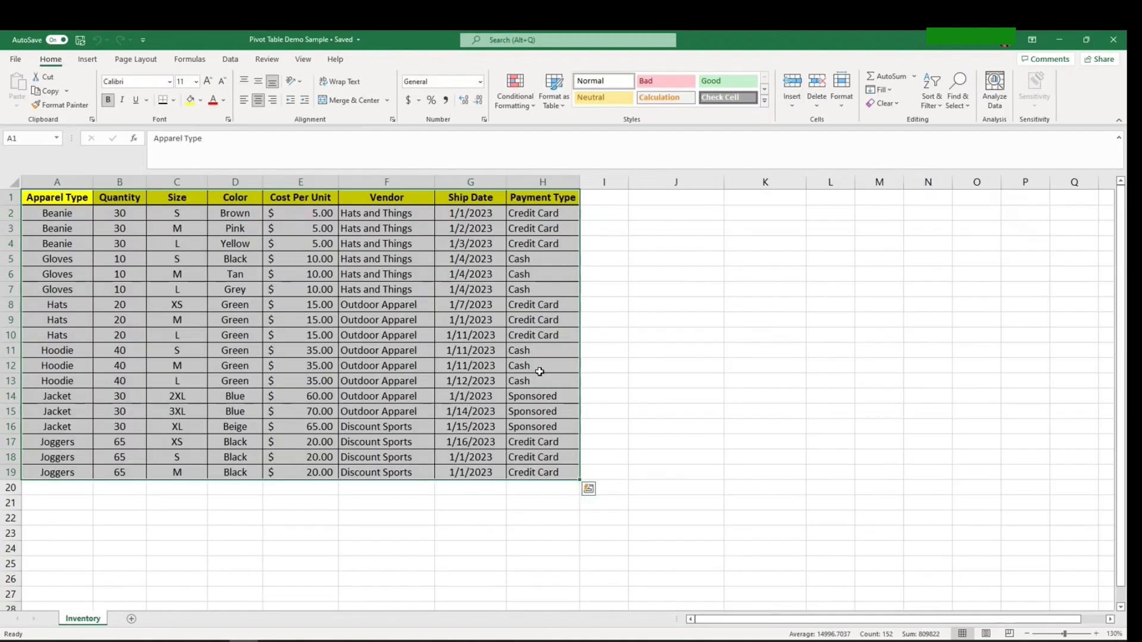
- Insert a PivotTable from Inventory range A1:H19 on the existing worksheet, placed at K2:N19
left_click(88, 60)
left_click(24, 88)
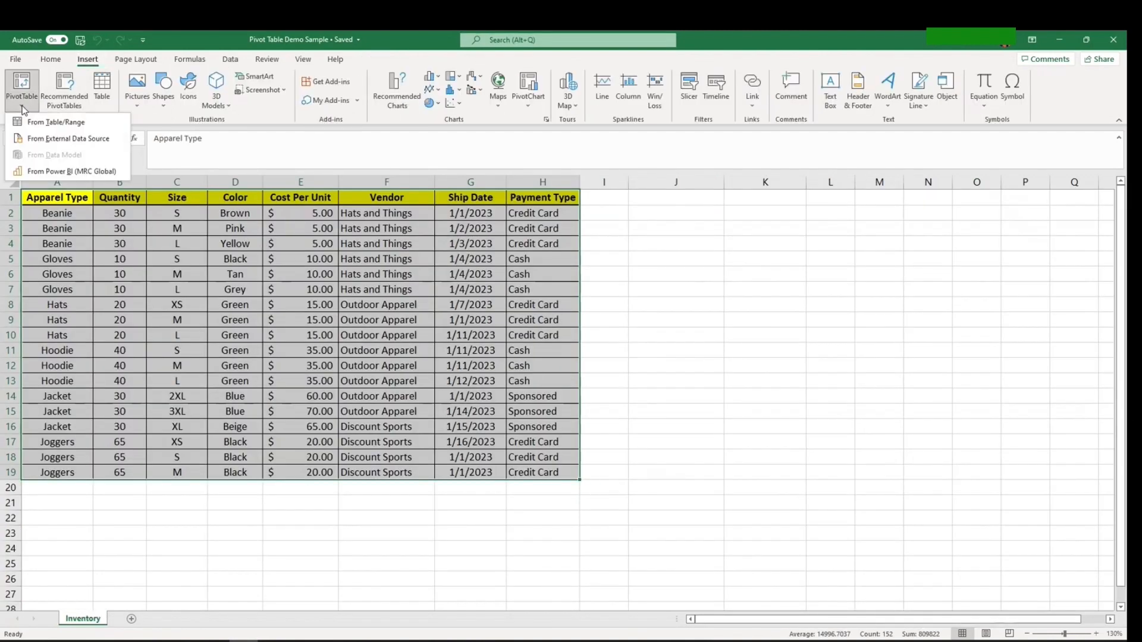
left_click(50, 125)
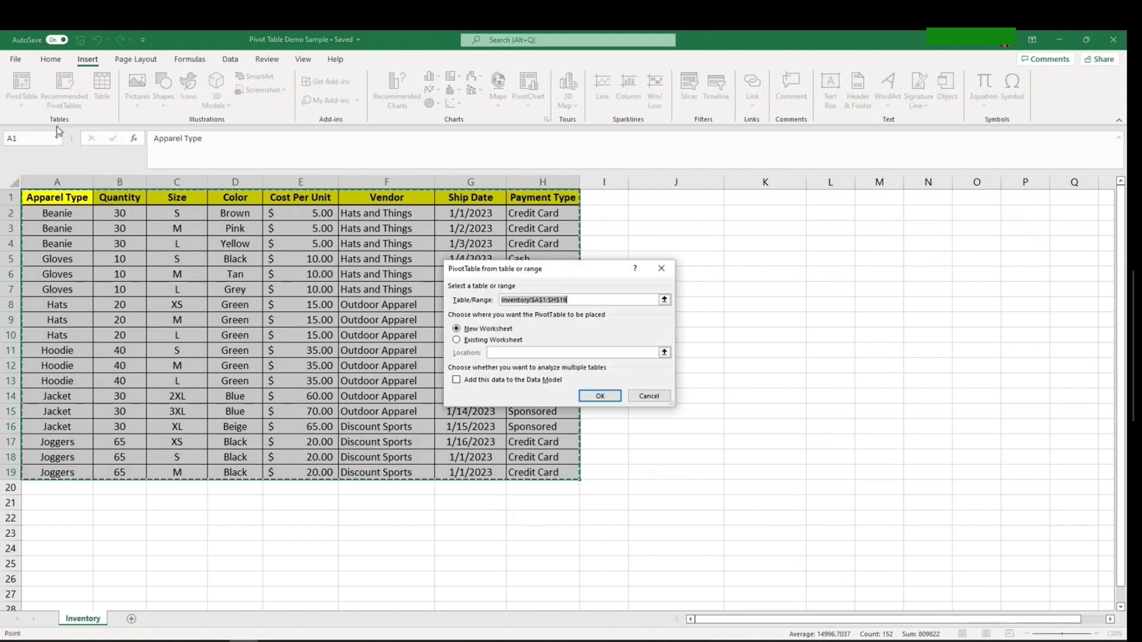
left_click(456, 340)
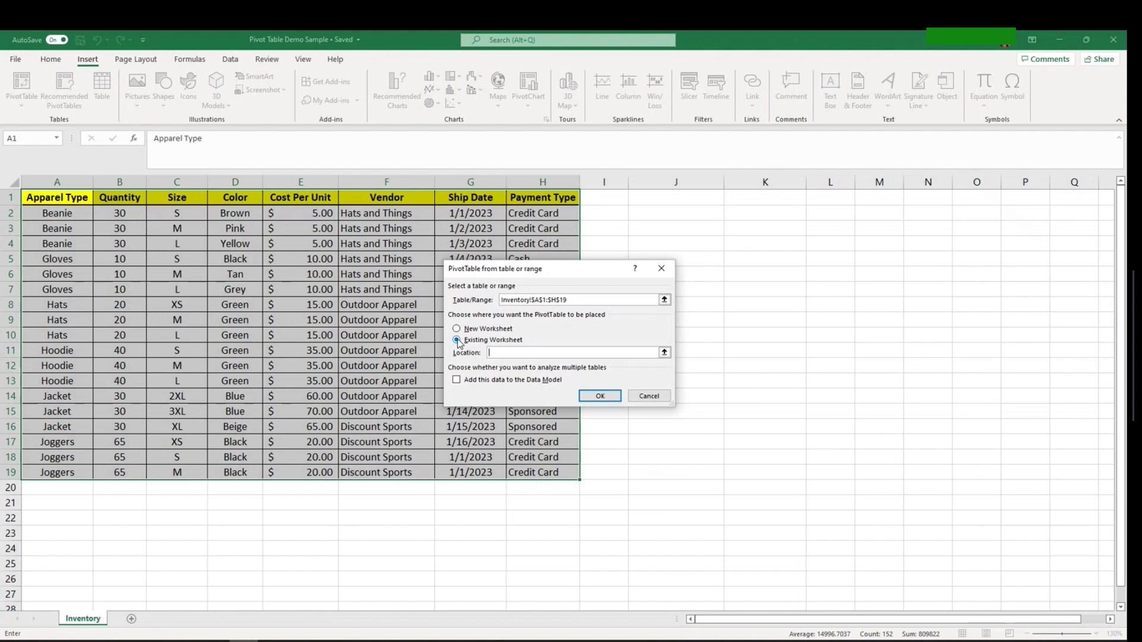
left_click(741, 215)
left_click_drag(741, 215, 939, 470)
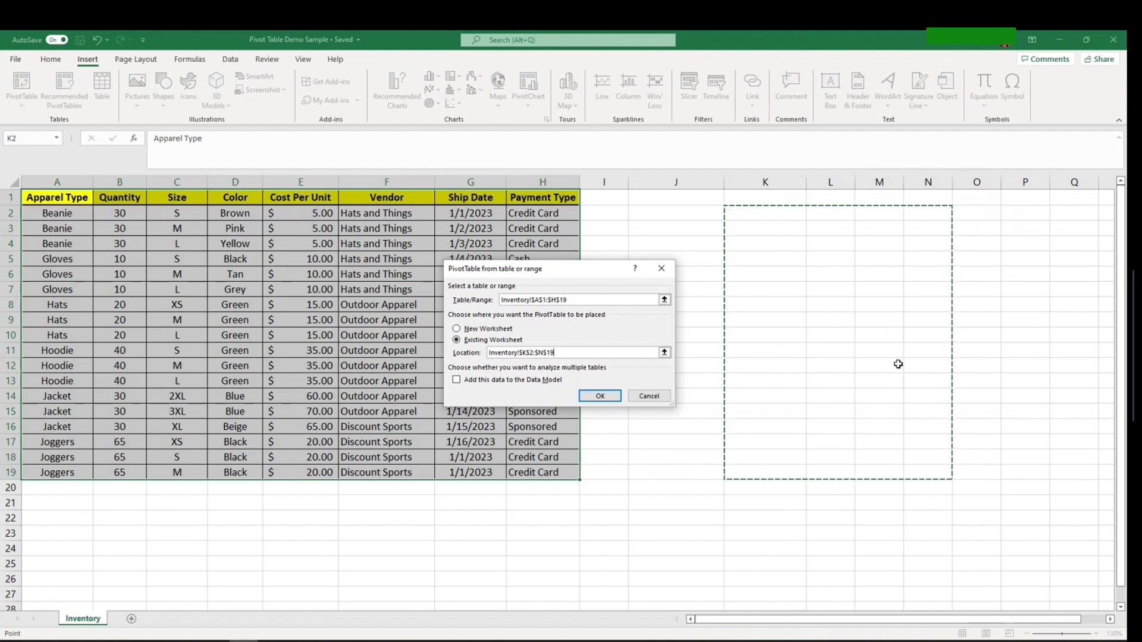
left_click(599, 398)
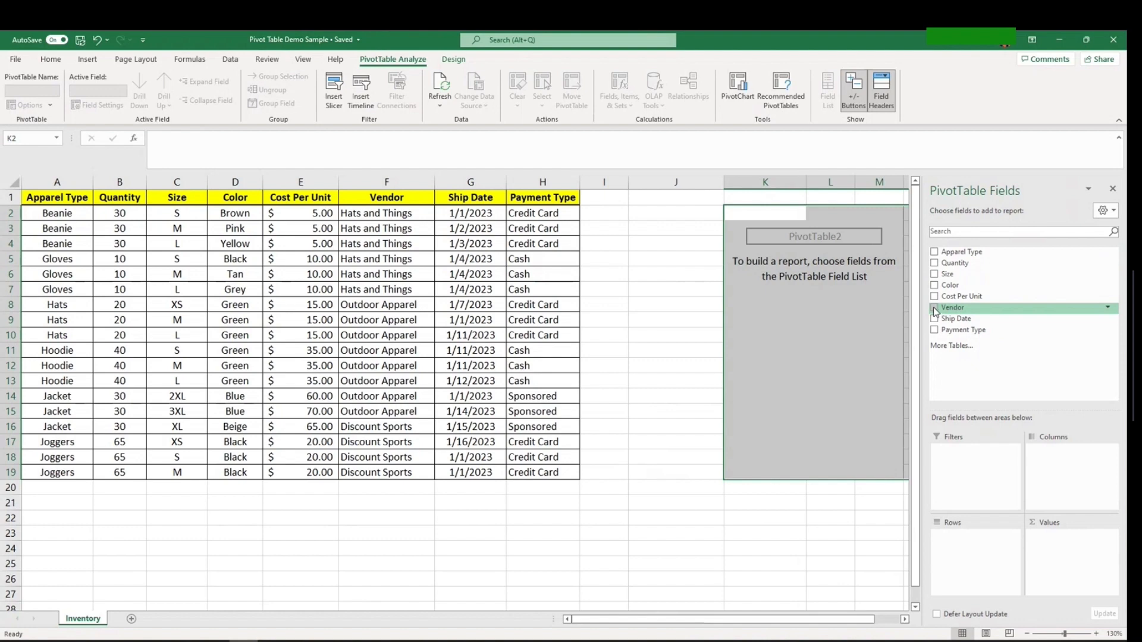
- Add the Vendor field to the PivotTable as row labels
mouse_move(943, 309)
left_mouse_down()
mouse_move(956, 473)
mouse_move(963, 381)
mouse_move(956, 310)
mouse_move(945, 308)
left_mouse_up()
left_click(934, 309)
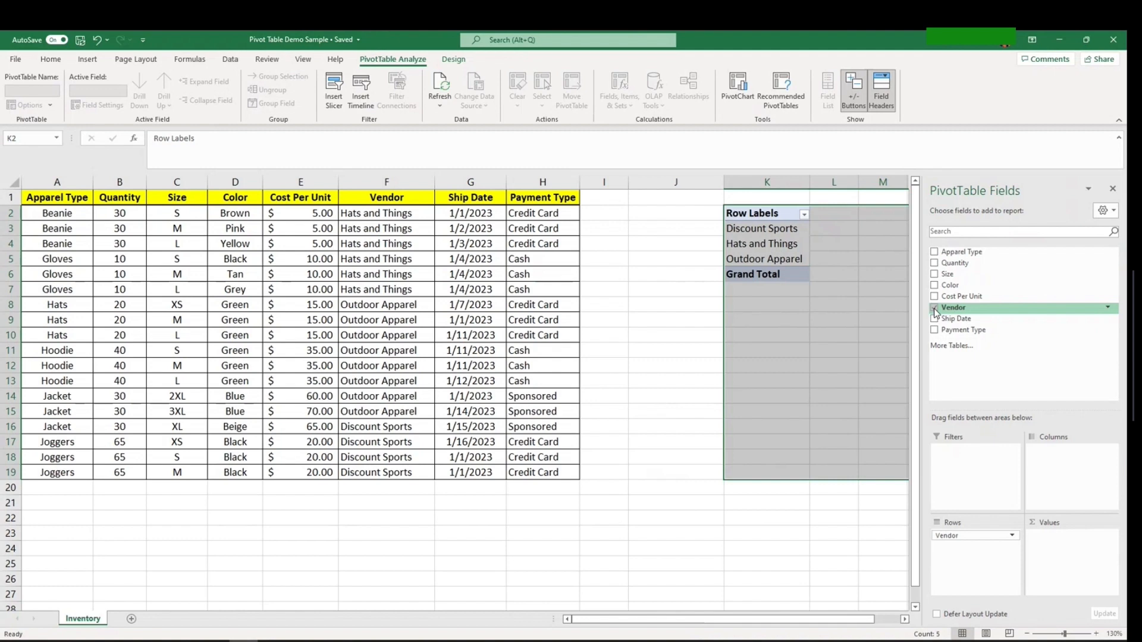
- Hide the PivotTable field list by selecting cells outside the PivotTable, and bring it back by selecting the Hats and Things row label
left_click(676, 335)
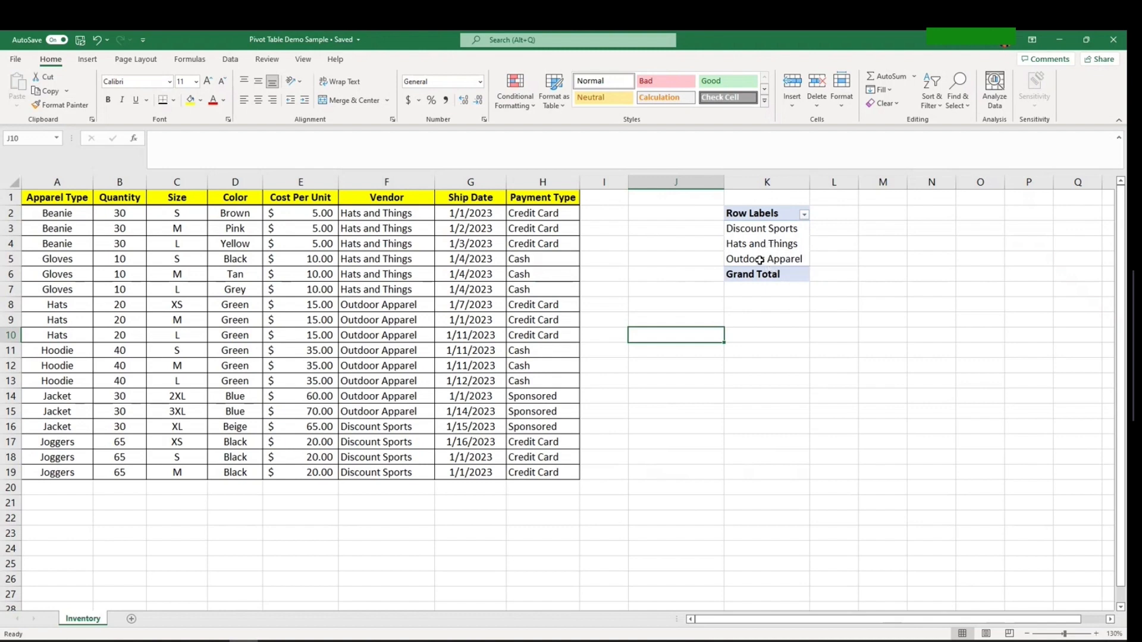
left_click(706, 245)
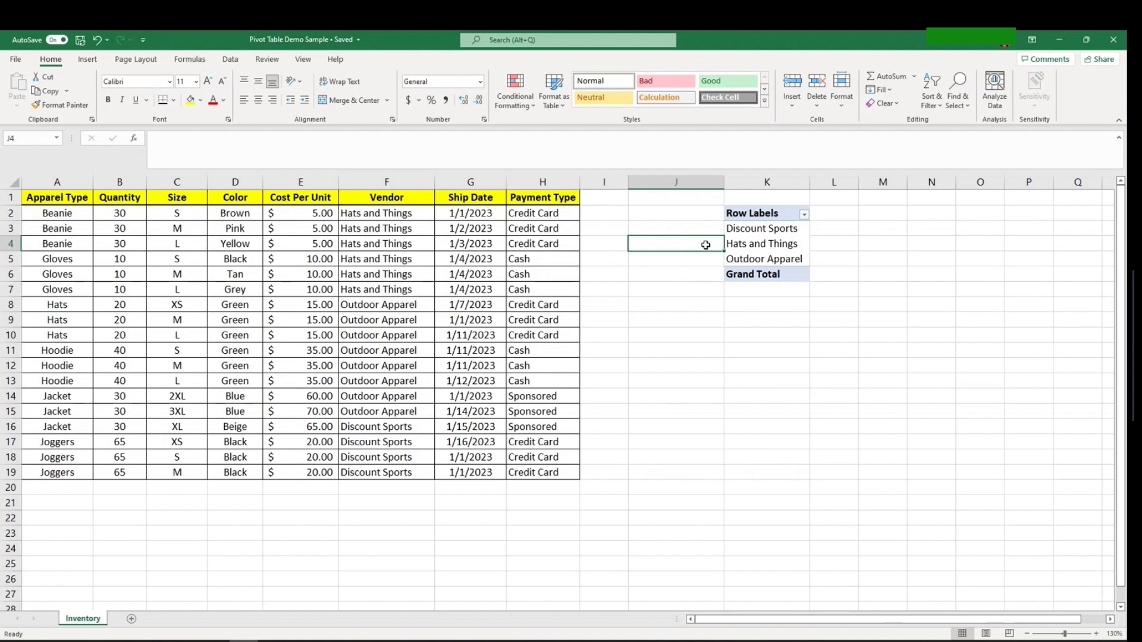
left_click(776, 244)
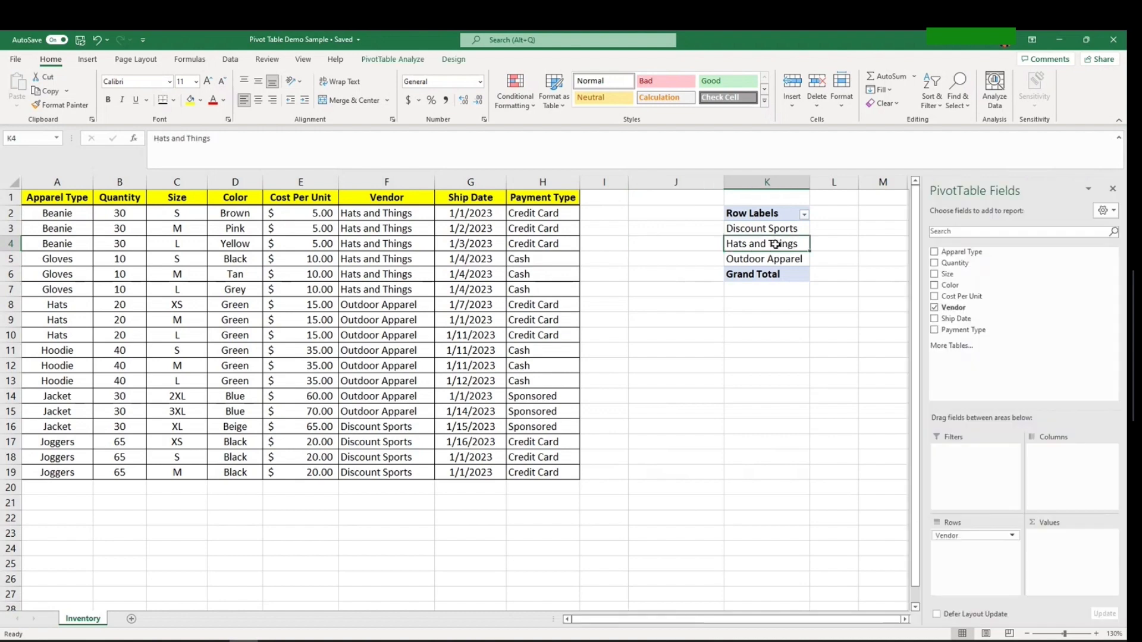
- Add the Quantity field to the PivotTable as a summed value per vendor
left_click(670, 239)
left_click(767, 243)
left_click(934, 262)
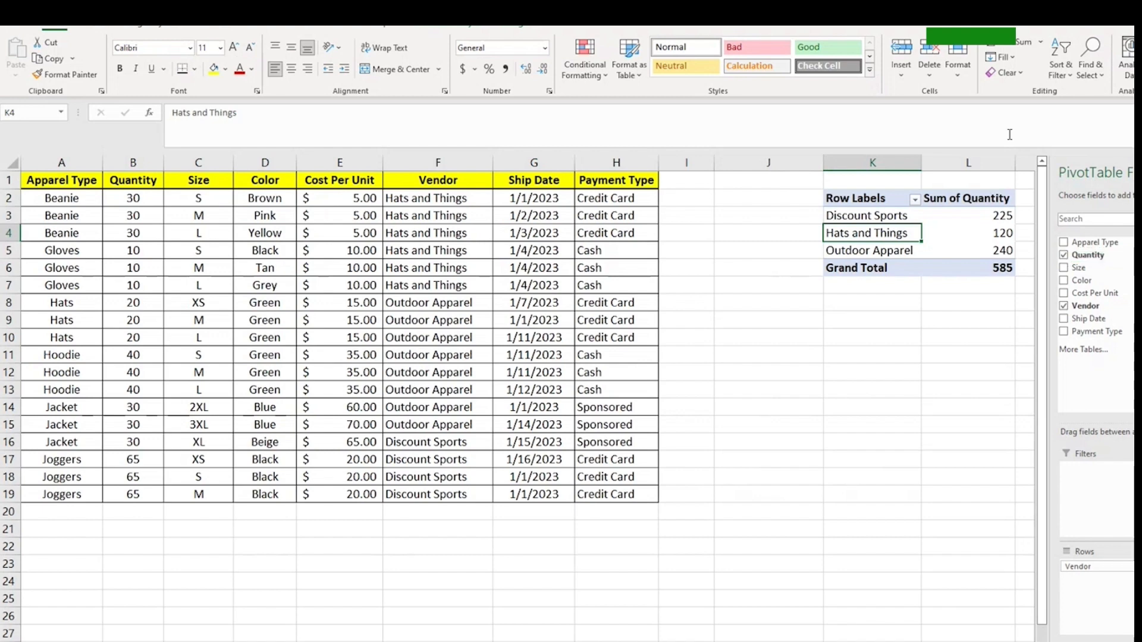
- Examine the summed quantity for Discount Sports, Hats and Things, and Outdoor Apparel in the PivotTable
left_click(870, 218)
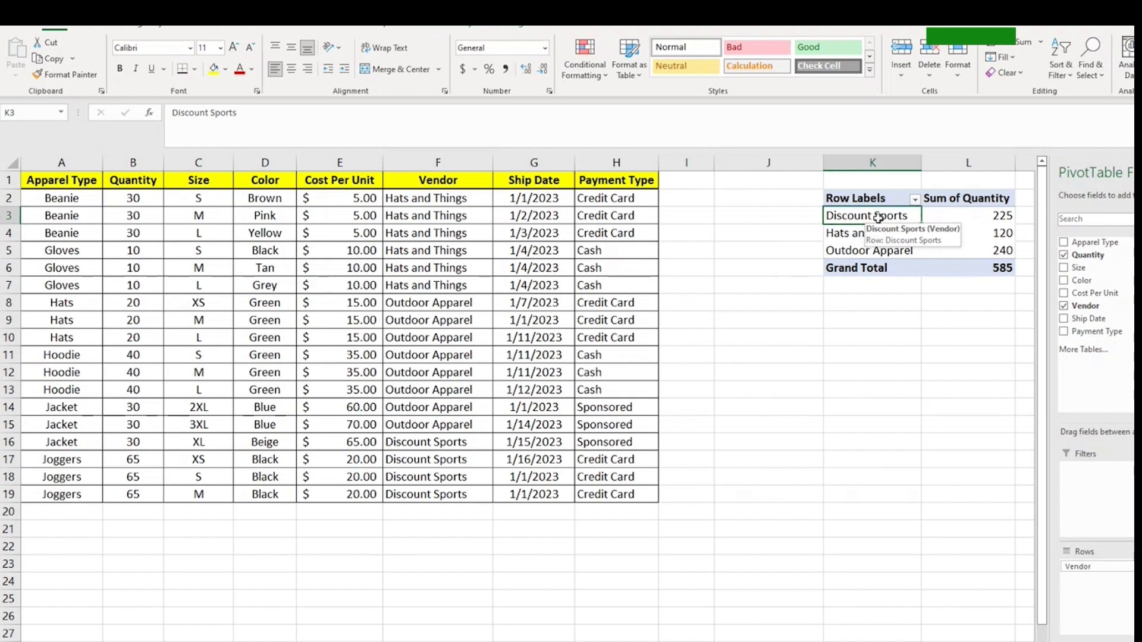
mouse_move(1003, 217)
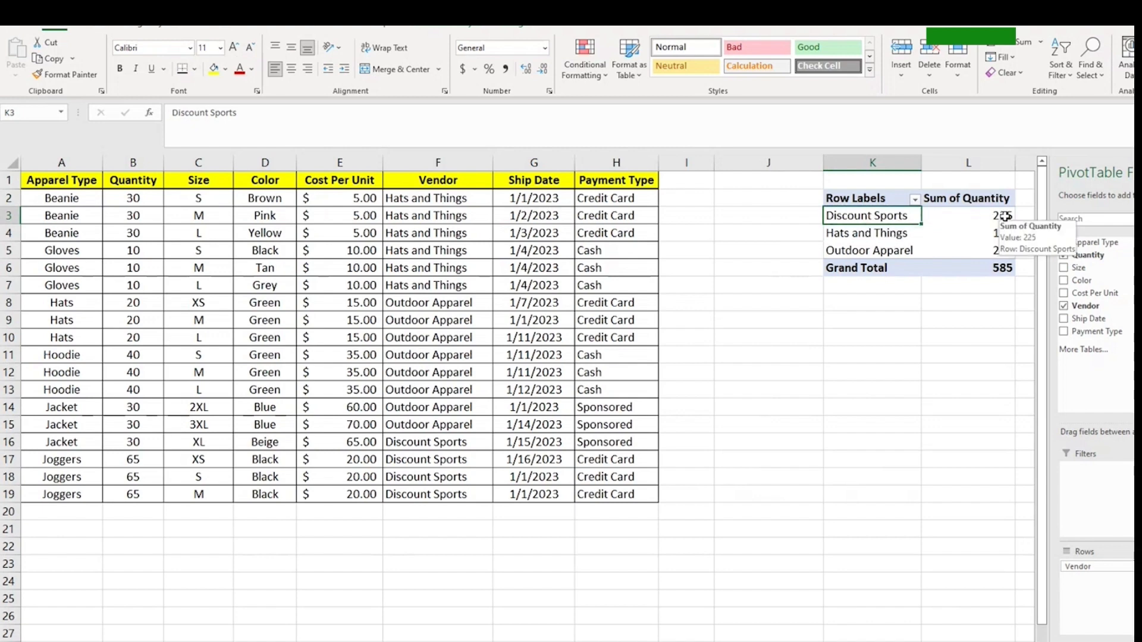
left_click(897, 233)
mouse_move(999, 233)
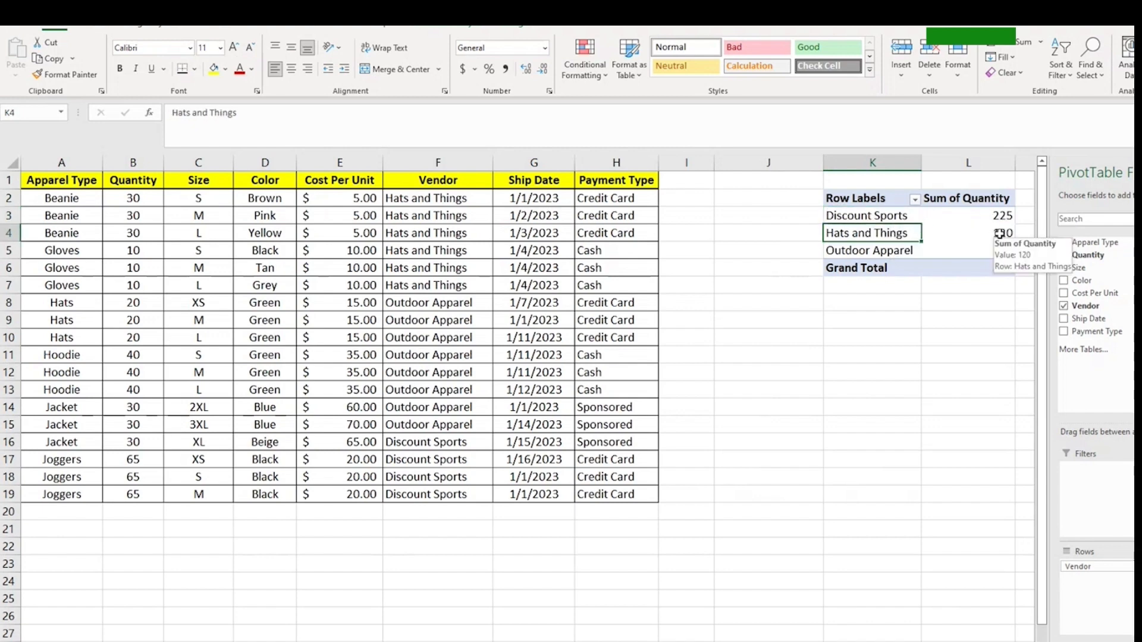
left_click(886, 251)
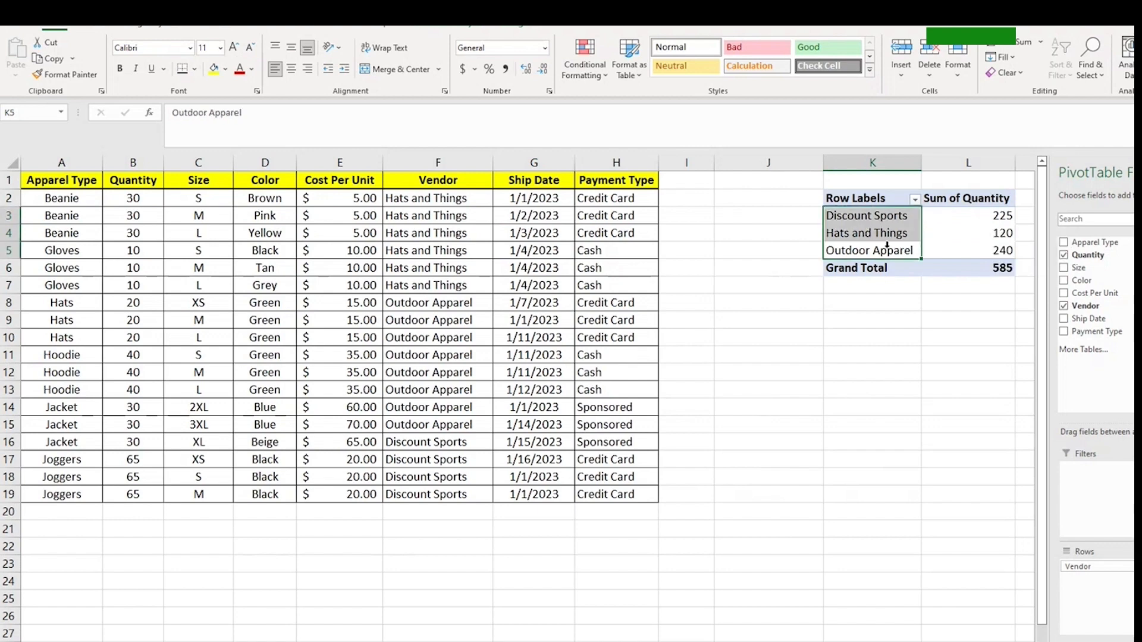
left_click(998, 251)
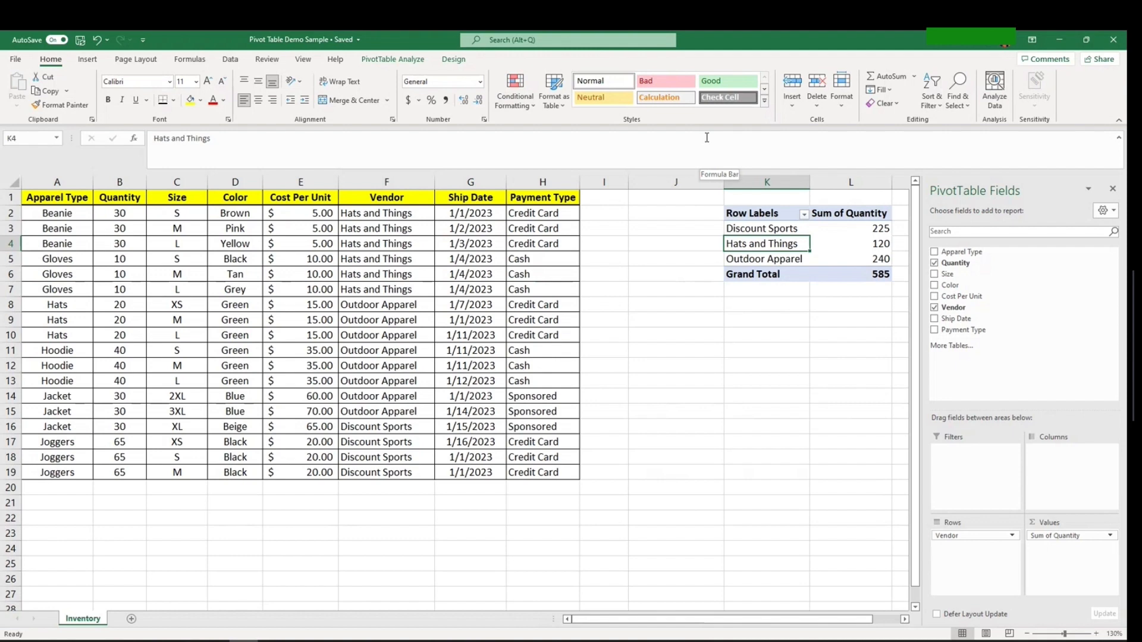
- Add the Apparel Type field to the PivotTable rows, nested beneath Vendor
left_click(936, 253)
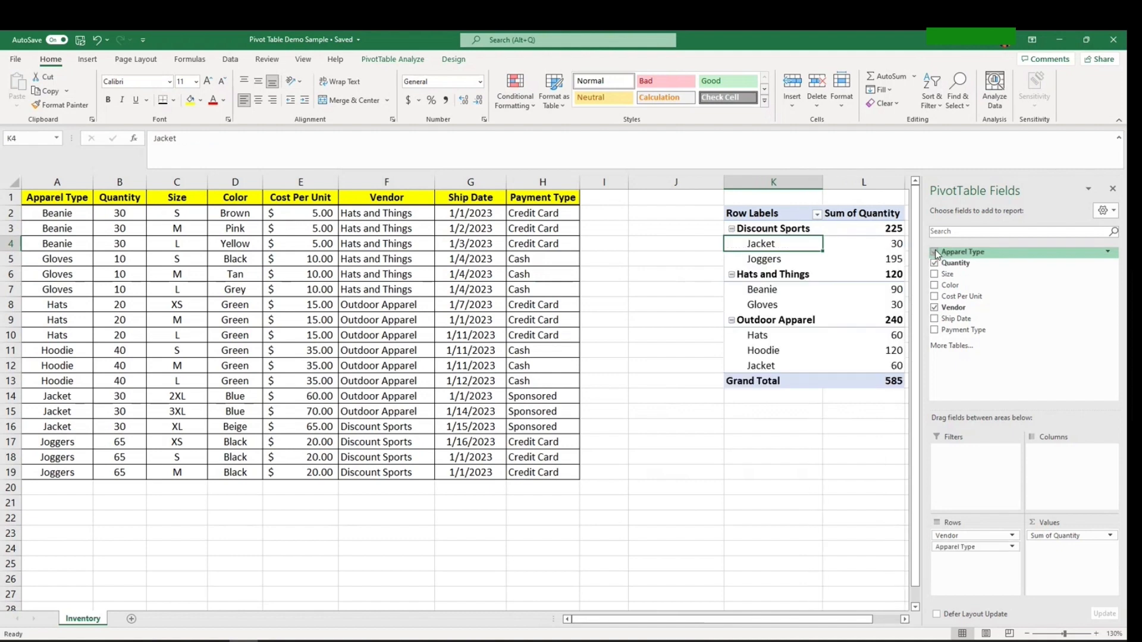